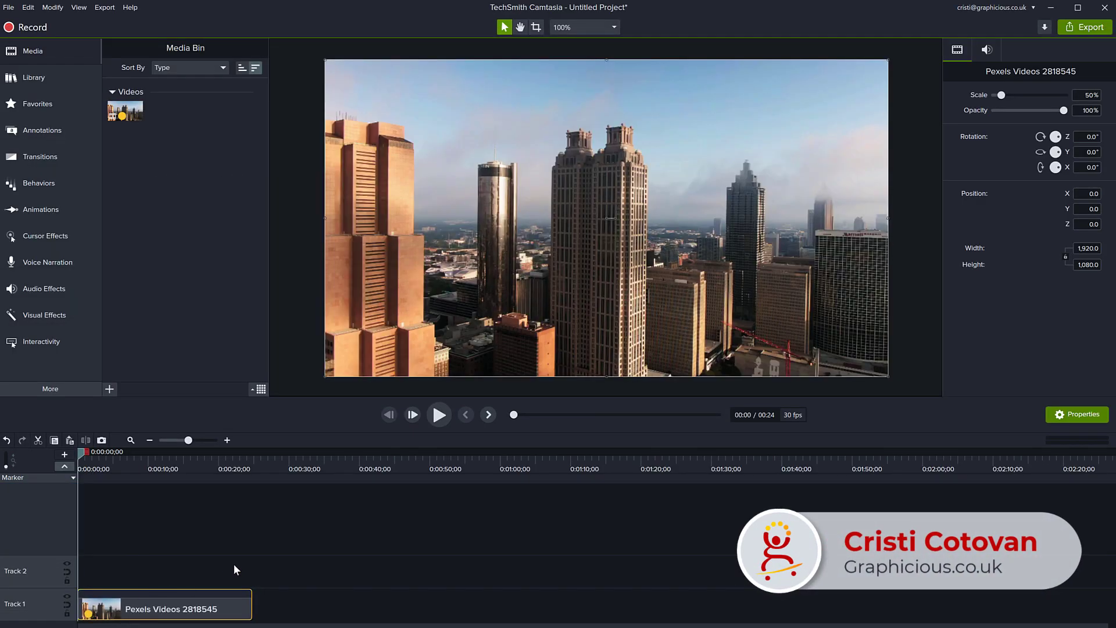
Step: Preview the drone clip, then drop a Blur annotation onto Track 2 above it
{"action": "mouse_move", "coordinate": [83, 452]}
{"action": "left_mouse_down"}
{"action": "mouse_move", "coordinate": [169, 465]}
{"action": "mouse_move", "coordinate": [80, 472]}
{"action": "left_mouse_up"}
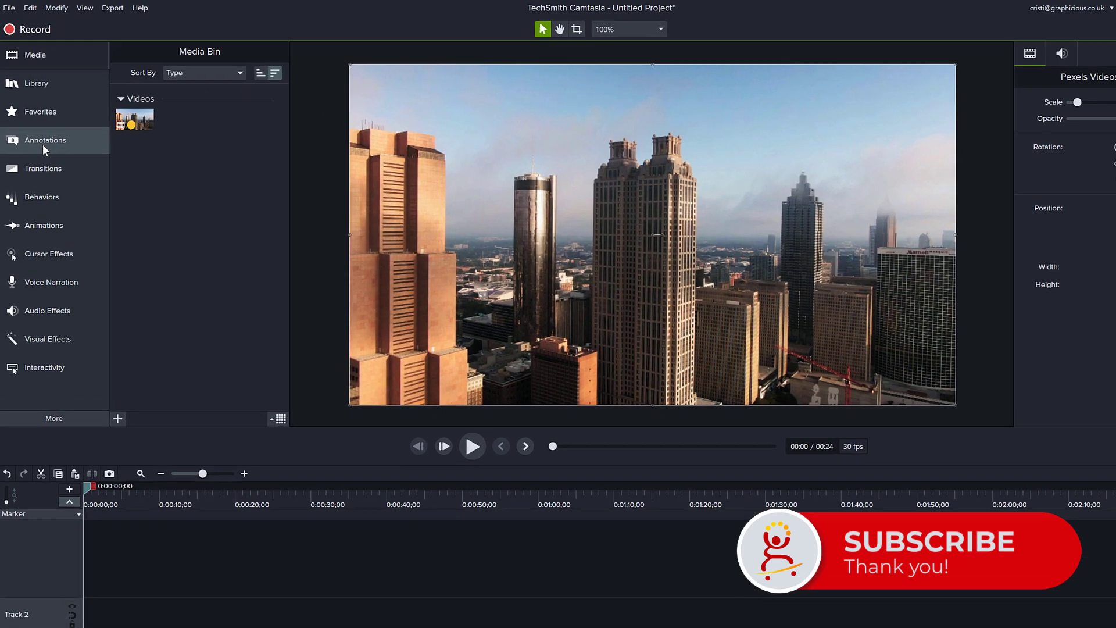
{"action": "left_click", "coordinate": [42, 134]}
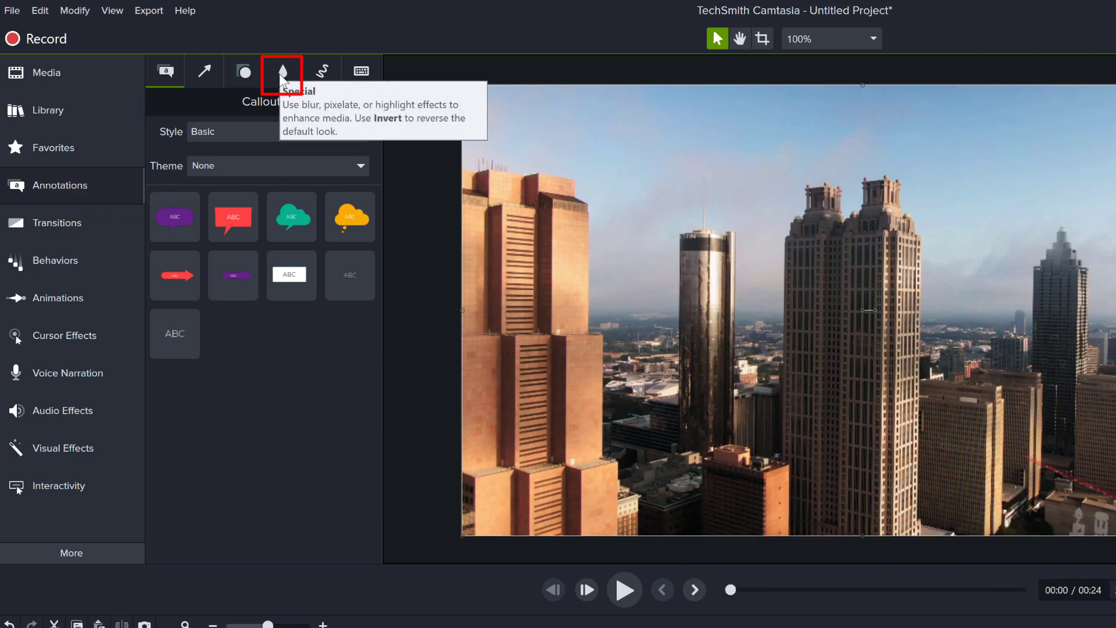
{"action": "left_click", "coordinate": [279, 73]}
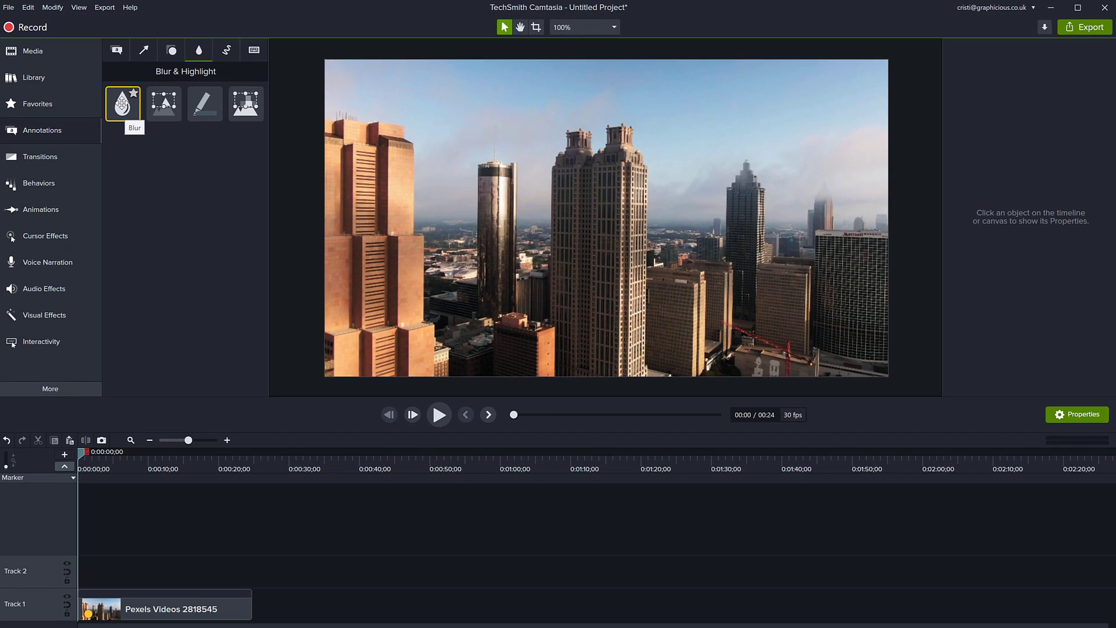
{"action": "left_click_drag", "start_coordinate": [122, 104], "coordinate": [68, 570]}
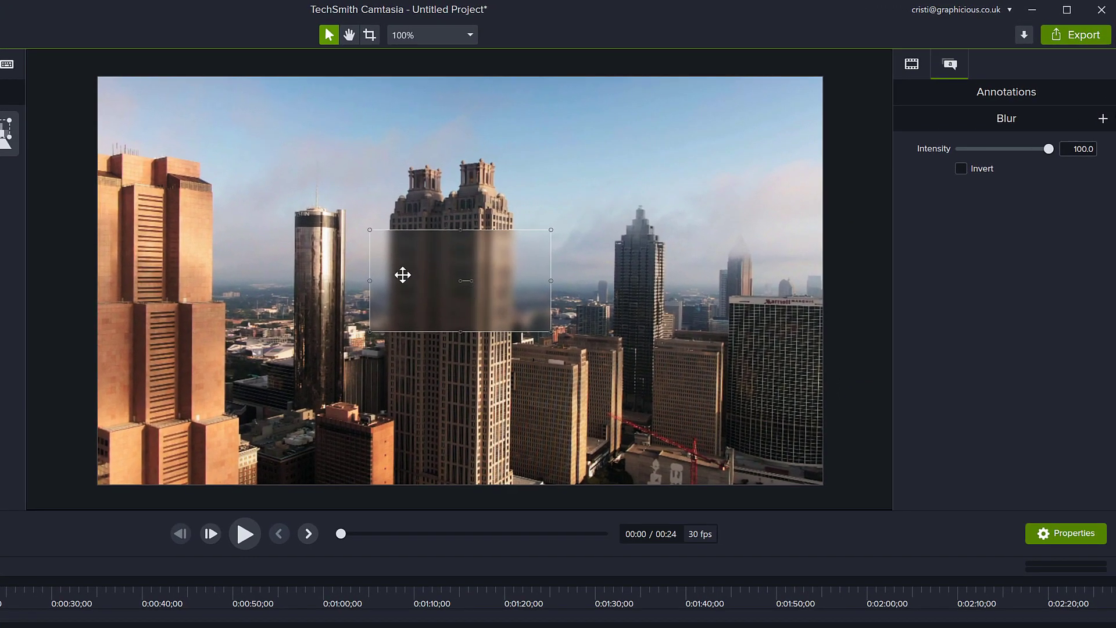
Step: Move the blur to the top-left, stretch it to fill the frame, and test lower intensities
{"action": "left_click_drag", "start_coordinate": [422, 279], "coordinate": [148, 124]}
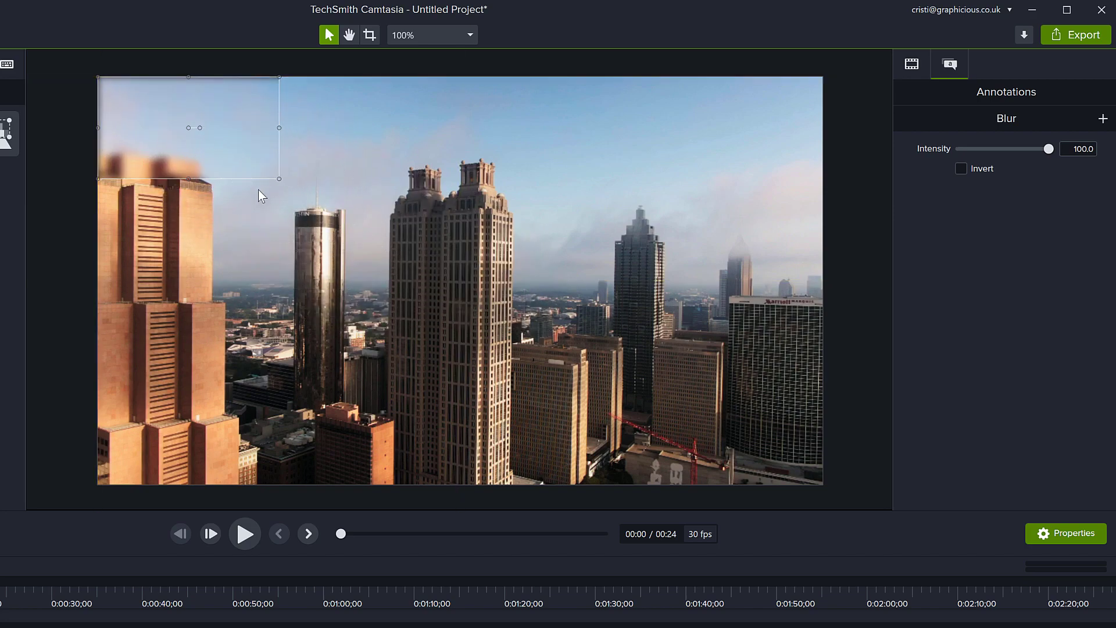
{"action": "left_click_drag", "start_coordinate": [278, 179], "coordinate": [826, 489]}
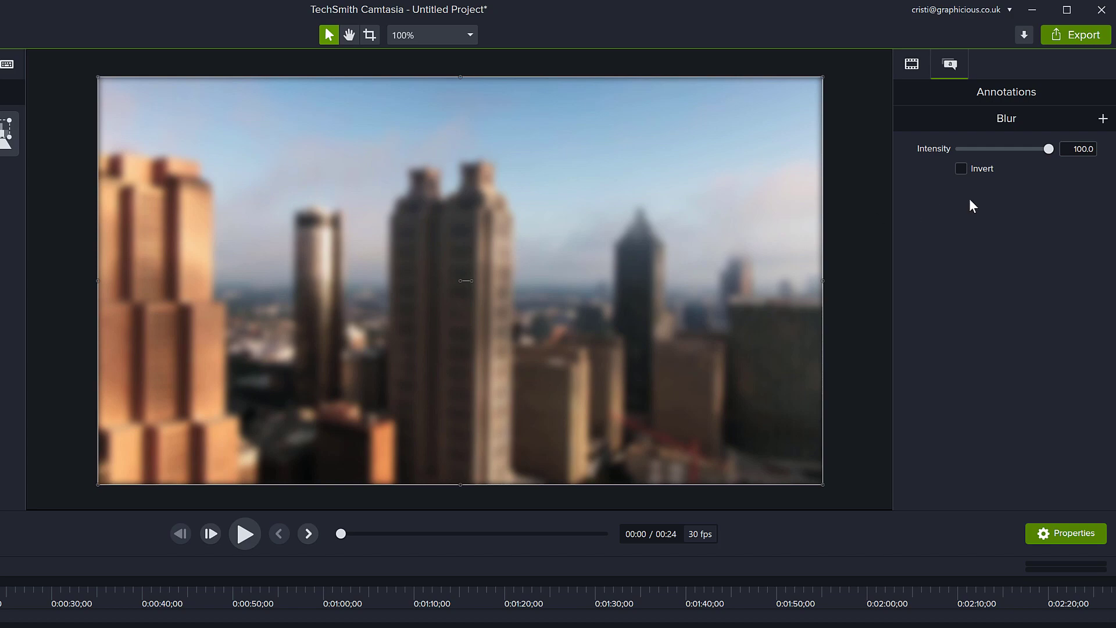
{"action": "mouse_move", "coordinate": [1049, 150]}
{"action": "left_mouse_down"}
{"action": "mouse_move", "coordinate": [957, 152]}
{"action": "mouse_move", "coordinate": [1054, 159]}
{"action": "left_mouse_up"}
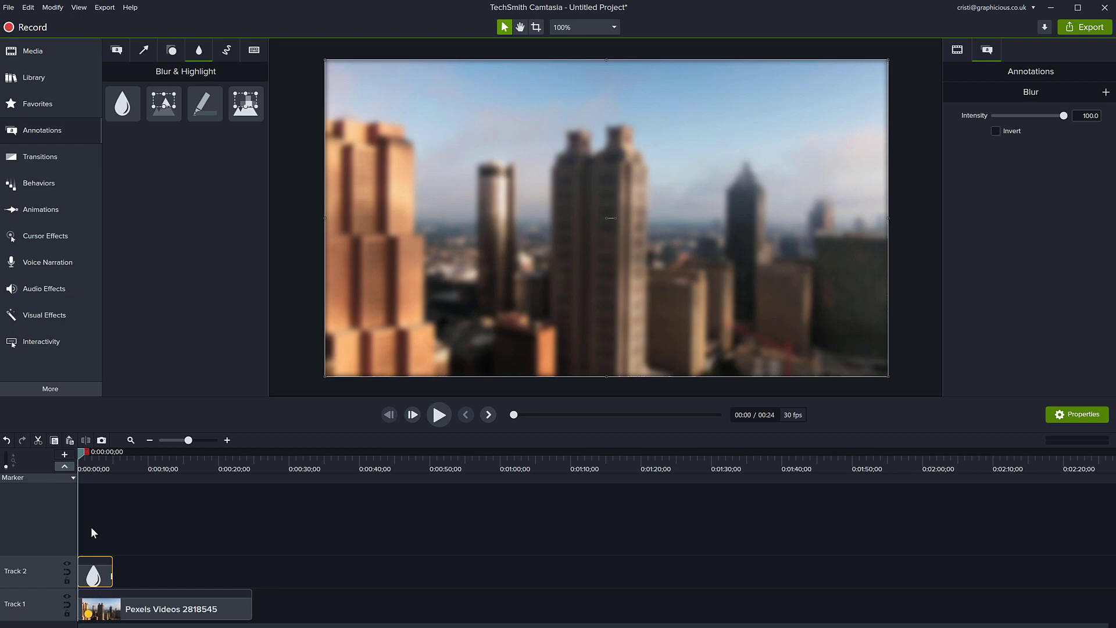
Step: Paste two copies of the Blur clip onto Tracks 3 and 4
{"action": "key", "text": "ctrl+v"}
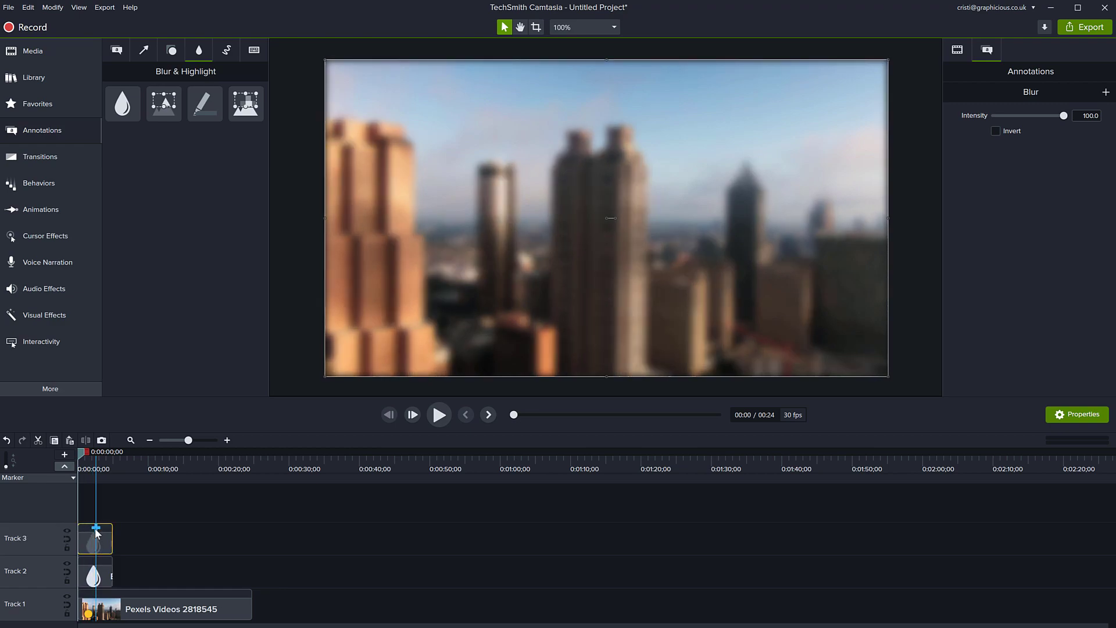
{"action": "key", "text": "ctrl+v"}
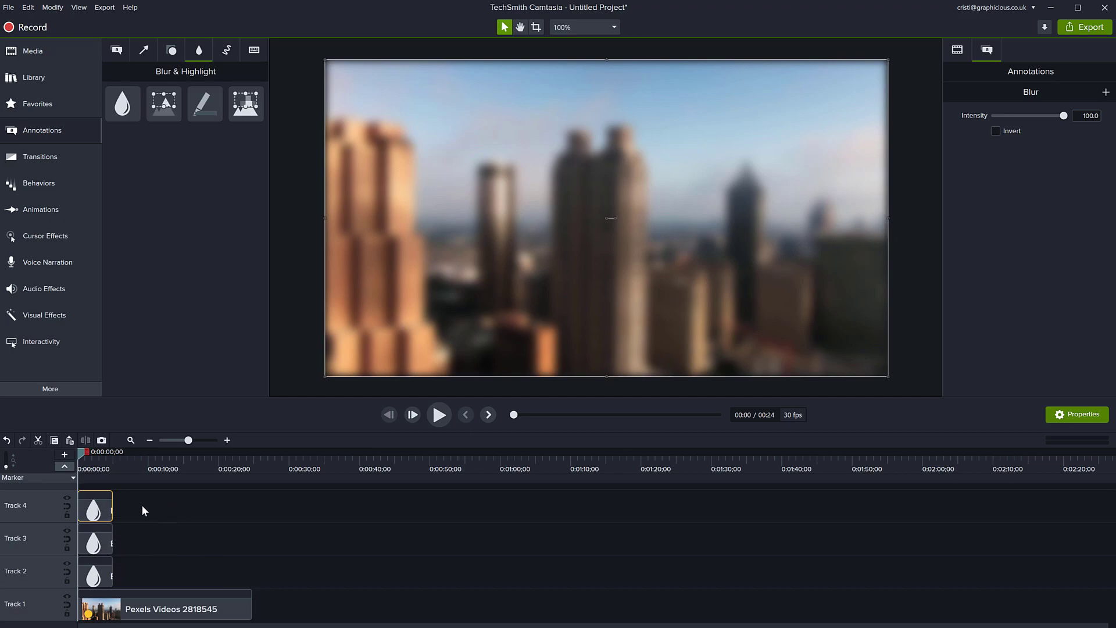
Step: Extend the three selected Blur clips to the drone clip's 24-second length and scrub to check
{"action": "left_click_drag", "start_coordinate": [140, 503], "coordinate": [251, 568]}
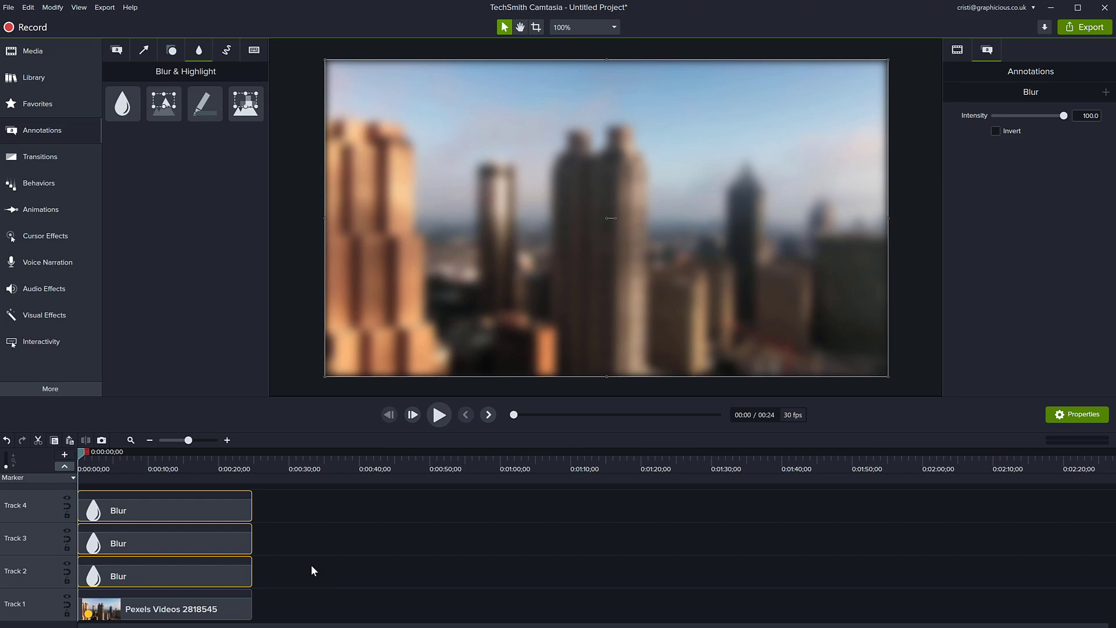
{"action": "left_click_drag", "start_coordinate": [79, 452], "coordinate": [180, 473]}
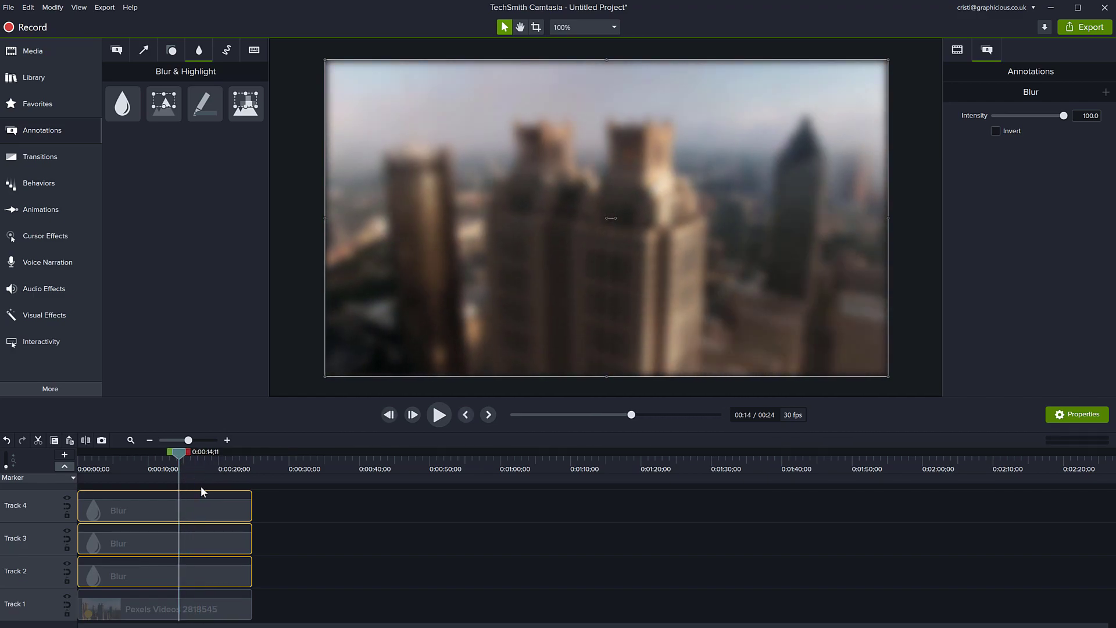
Step: Delete the extra Blur clips on Tracks 2 and 3
{"action": "left_click", "coordinate": [283, 548]}
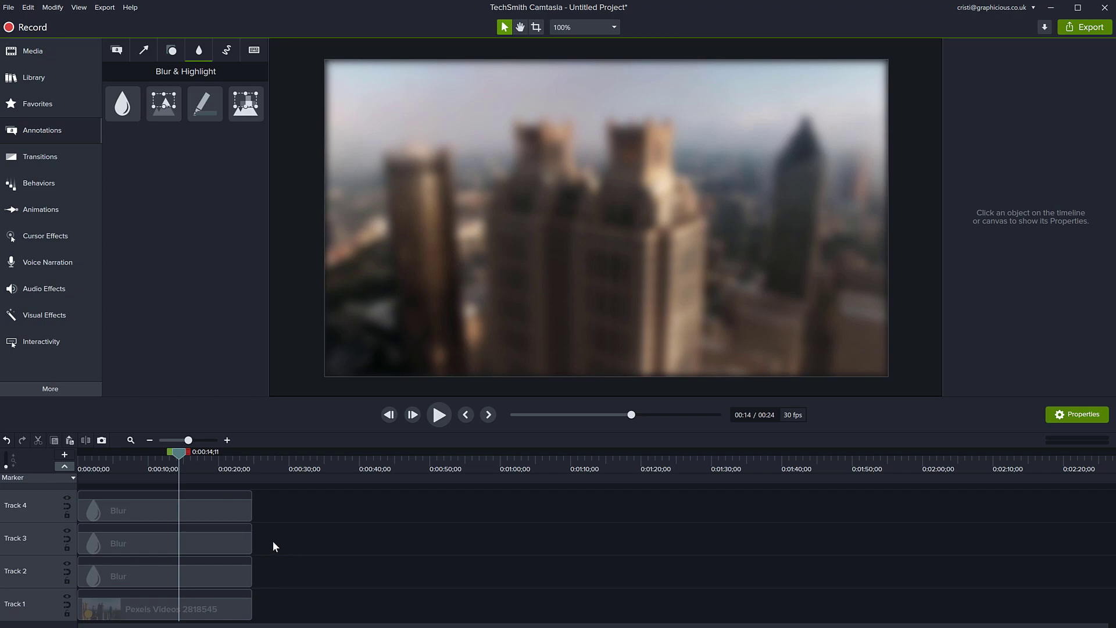
{"action": "left_click_drag", "start_coordinate": [272, 539], "coordinate": [233, 560]}
{"action": "key", "text": "Delete"}
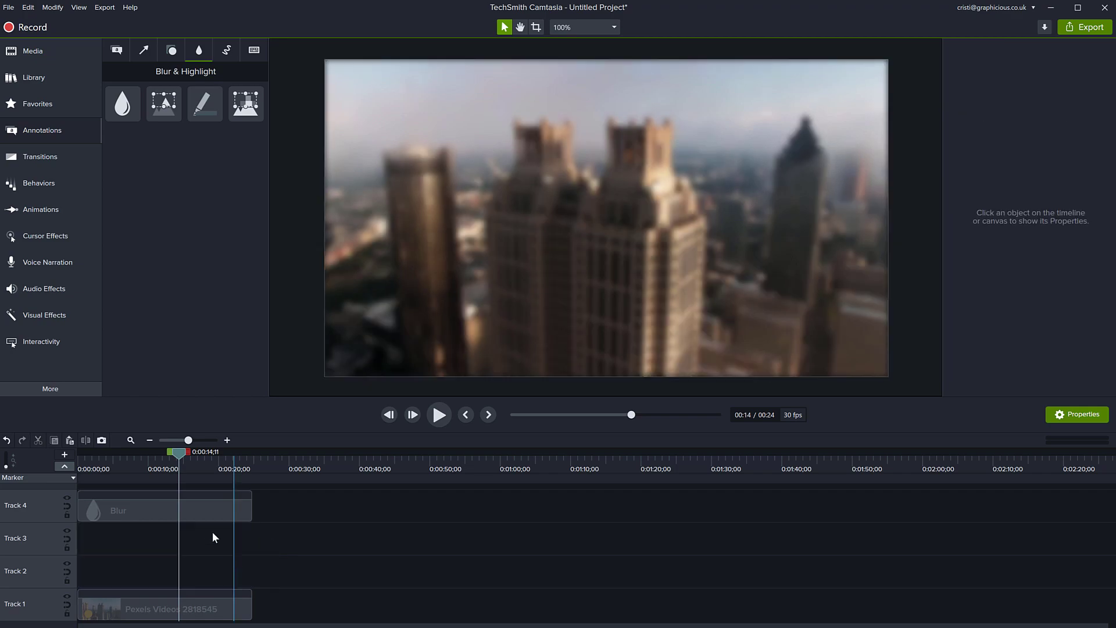
Step: Shrink Track 4's blur to a small box and move it over the right-hand tower
{"action": "left_click", "coordinate": [208, 514]}
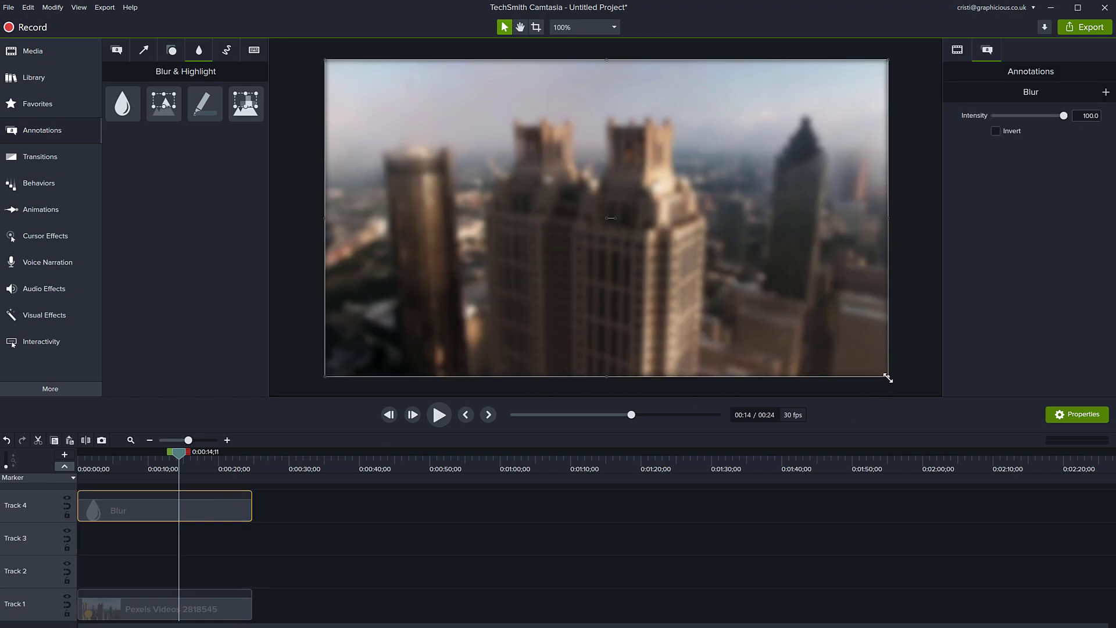
{"action": "mouse_move", "coordinate": [888, 378]}
{"action": "left_mouse_down"}
{"action": "mouse_move", "coordinate": [866, 203]}
{"action": "mouse_move", "coordinate": [531, 227]}
{"action": "mouse_move", "coordinate": [512, 213]}
{"action": "mouse_move", "coordinate": [648, 236]}
{"action": "mouse_move", "coordinate": [635, 212]}
{"action": "mouse_move", "coordinate": [829, 229]}
{"action": "mouse_move", "coordinate": [511, 221]}
{"action": "mouse_move", "coordinate": [682, 222]}
{"action": "left_mouse_up"}
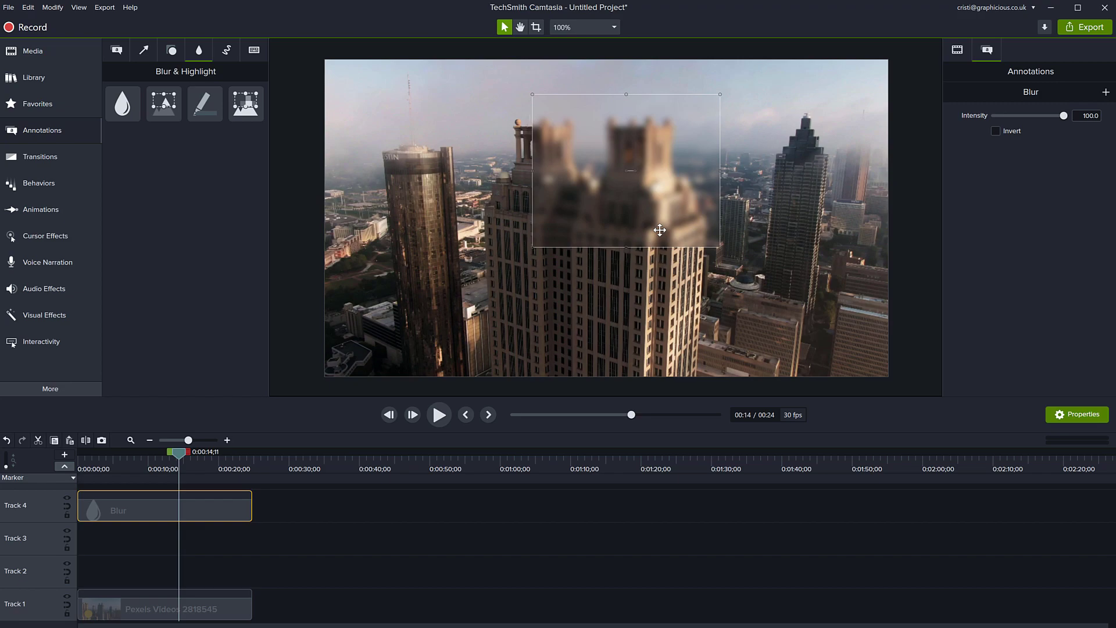
{"action": "mouse_move", "coordinate": [659, 230]}
{"action": "left_mouse_down"}
{"action": "mouse_move", "coordinate": [625, 241]}
{"action": "mouse_move", "coordinate": [638, 224]}
{"action": "mouse_move", "coordinate": [785, 217]}
{"action": "mouse_move", "coordinate": [788, 316]}
{"action": "mouse_move", "coordinate": [790, 287]}
{"action": "mouse_move", "coordinate": [747, 296]}
{"action": "mouse_move", "coordinate": [782, 234]}
{"action": "mouse_move", "coordinate": [792, 269]}
{"action": "mouse_move", "coordinate": [780, 238]}
{"action": "left_mouse_up"}
Step: At the clip's start, fit the blur tightly around the tower, then scrub toward 0:22
{"action": "left_click_drag", "start_coordinate": [179, 453], "coordinate": [81, 454]}
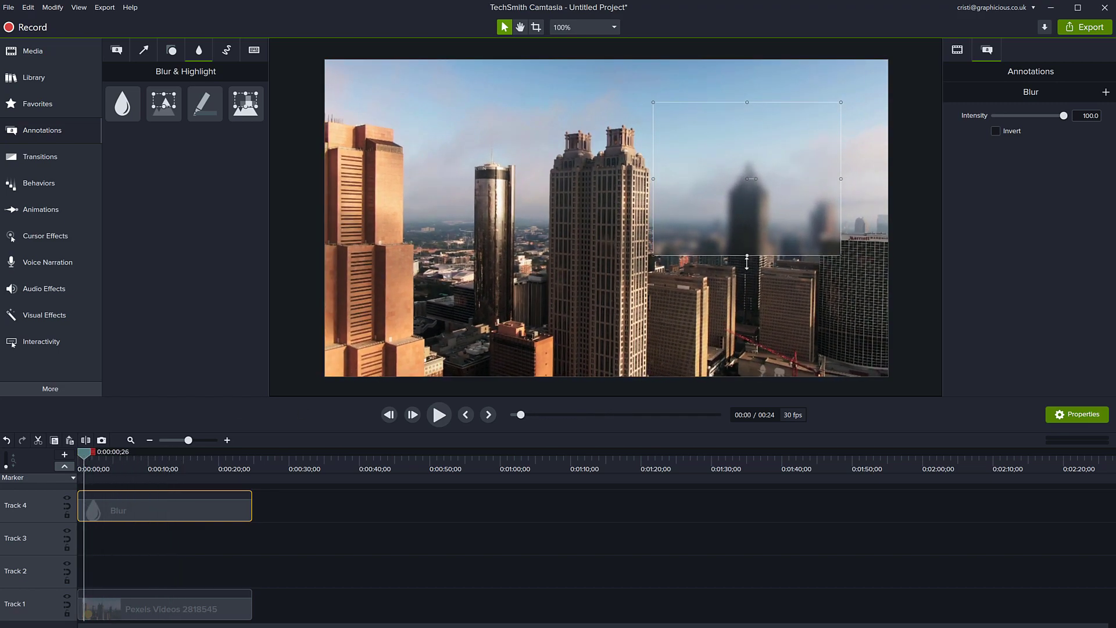
{"action": "left_click_drag", "start_coordinate": [747, 259], "coordinate": [747, 343]}
{"action": "left_click_drag", "start_coordinate": [840, 221], "coordinate": [794, 222]}
{"action": "left_click_drag", "start_coordinate": [654, 221], "coordinate": [710, 221]}
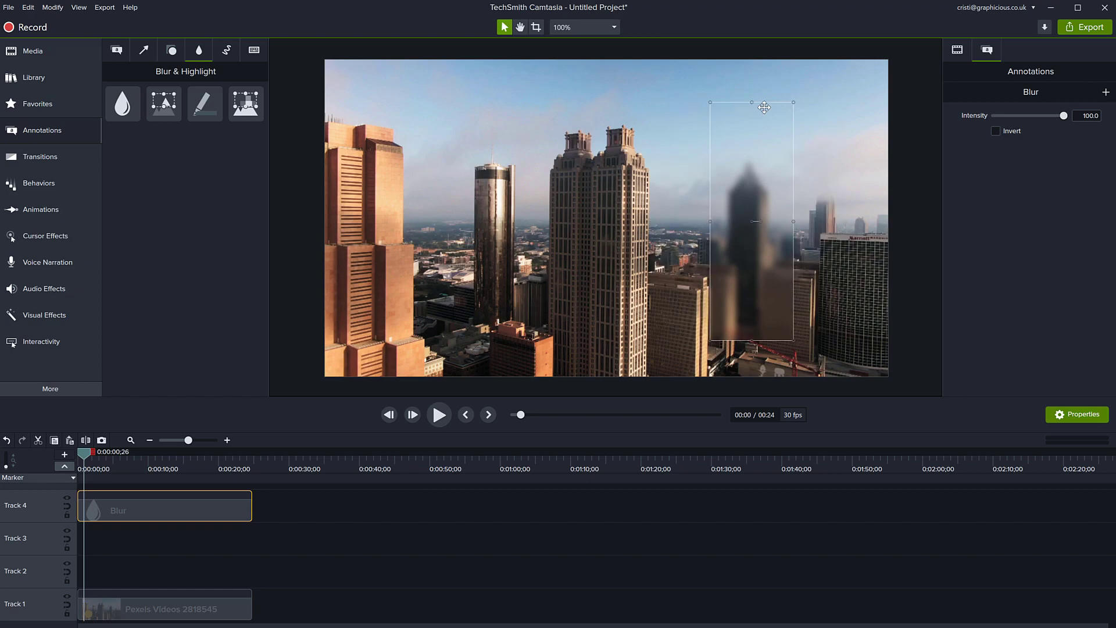
{"action": "left_click_drag", "start_coordinate": [754, 103], "coordinate": [748, 150]}
{"action": "left_click_drag", "start_coordinate": [89, 448], "coordinate": [236, 462]}
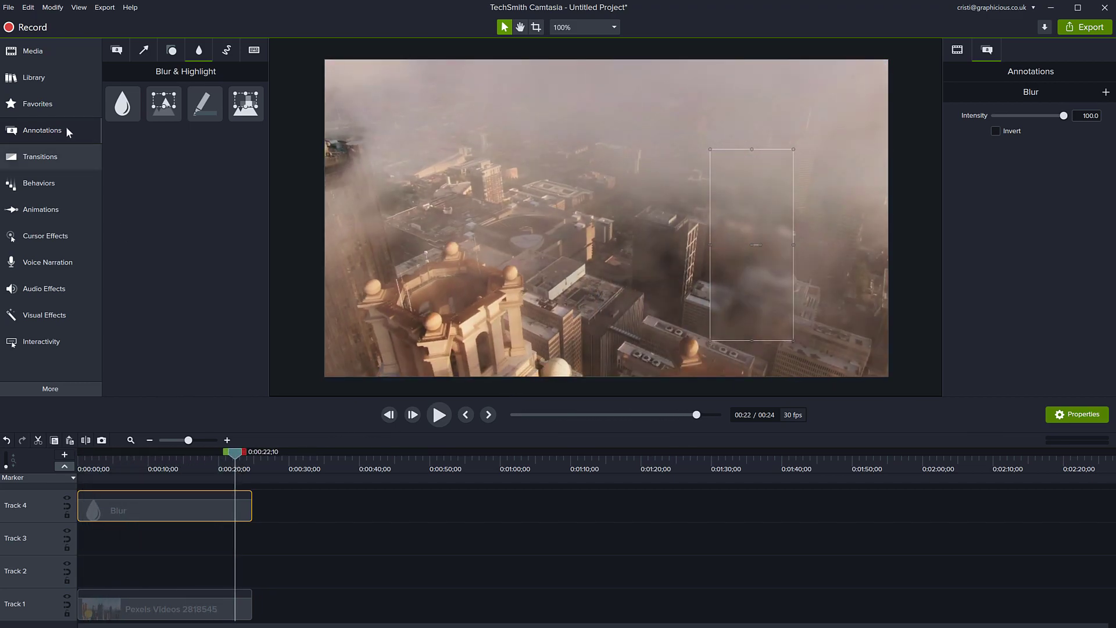
Step: Add a Custom animation to the Blur clip spanning from the start to about 0:23
{"action": "left_click", "coordinate": [40, 209]}
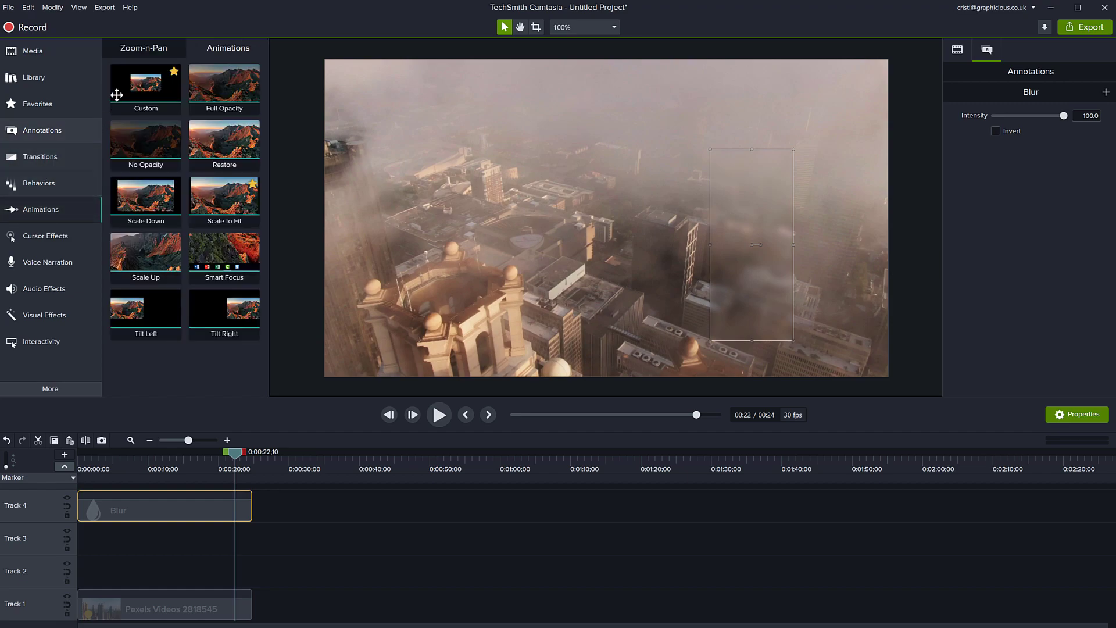
{"action": "mouse_move", "coordinate": [146, 82]}
{"action": "left_mouse_down"}
{"action": "mouse_move", "coordinate": [163, 510]}
{"action": "mouse_move", "coordinate": [244, 509]}
{"action": "left_mouse_up"}
{"action": "left_click", "coordinate": [164, 510]}
{"action": "left_click_drag", "start_coordinate": [156, 510], "coordinate": [82, 513]}
Step: At the animation's end, move the blur right over the tower and make it taller
{"action": "left_click_drag", "start_coordinate": [83, 452], "coordinate": [242, 459]}
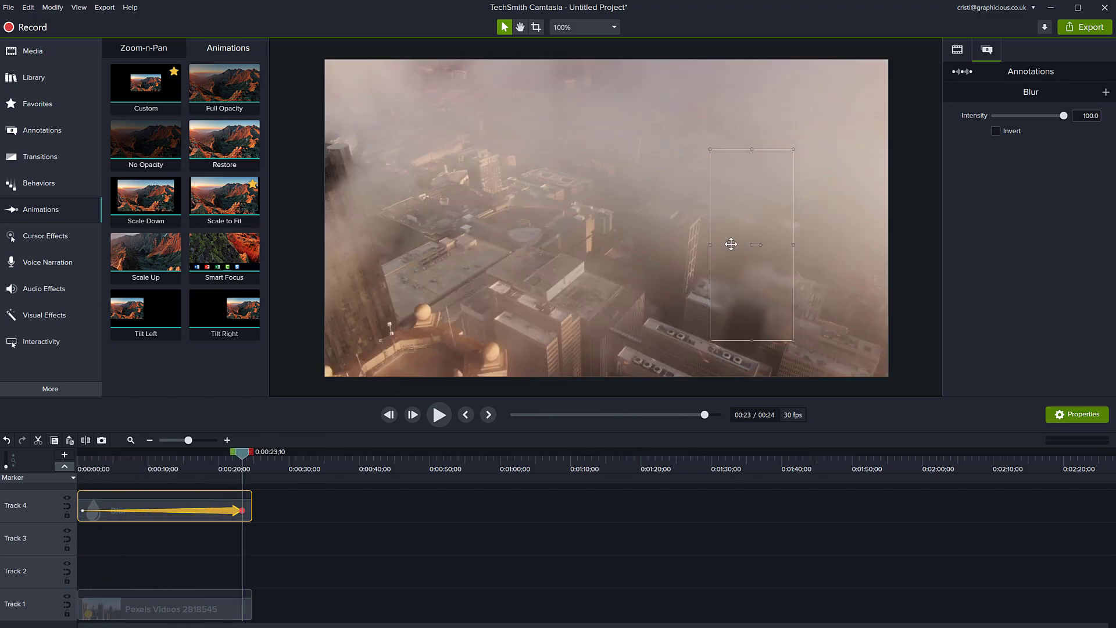
{"action": "left_click_drag", "start_coordinate": [752, 243], "coordinate": [871, 217]}
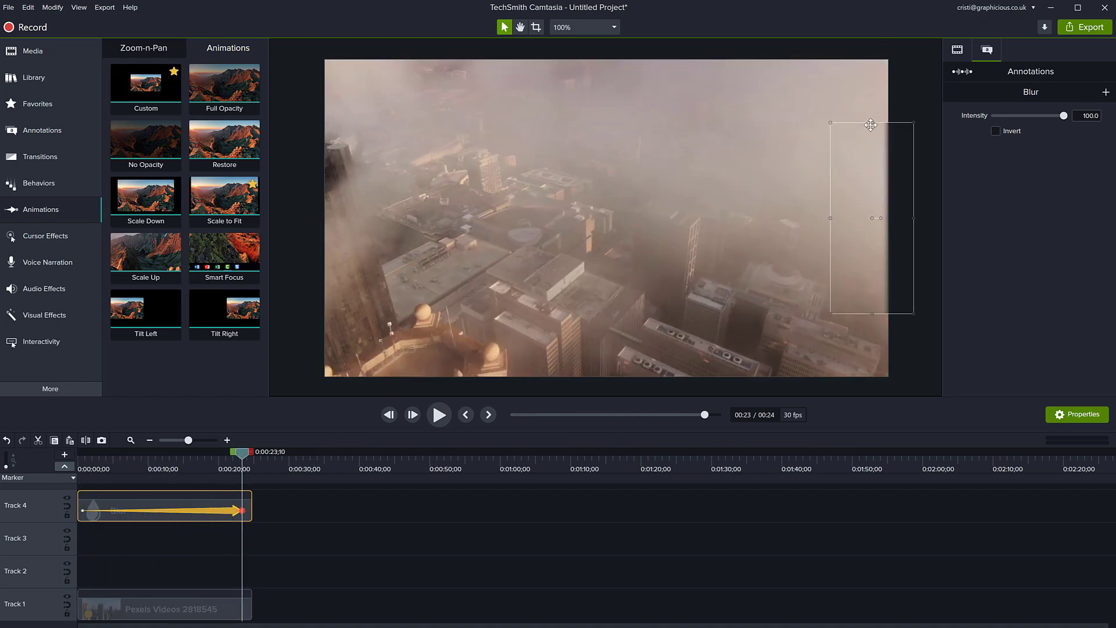
{"action": "left_click_drag", "start_coordinate": [872, 110], "coordinate": [872, 36]}
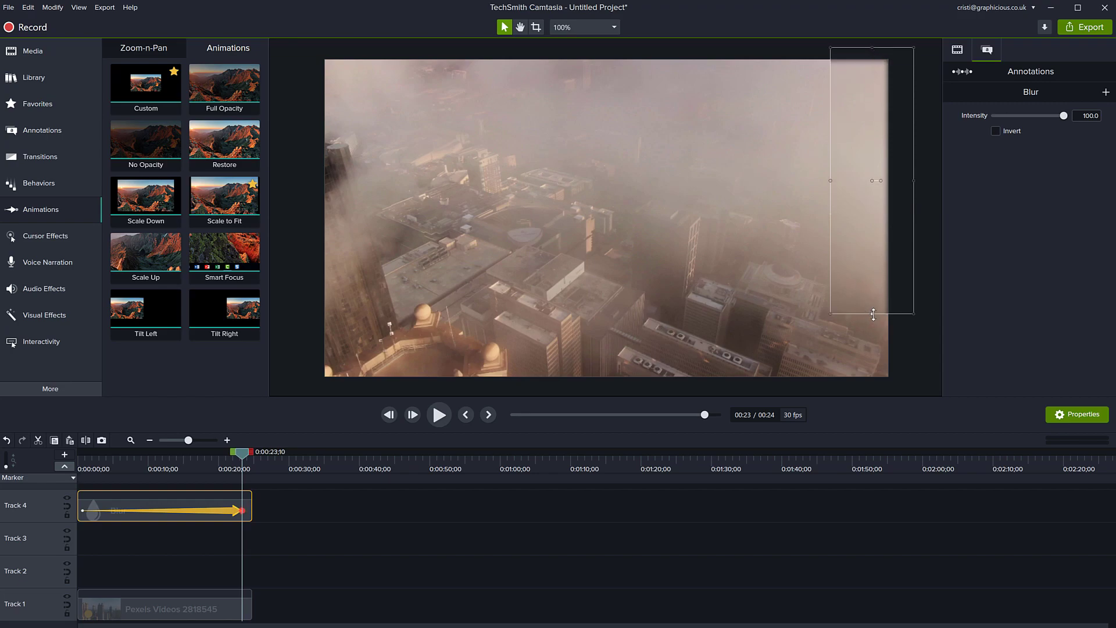
{"action": "left_click_drag", "start_coordinate": [873, 313], "coordinate": [872, 390]}
{"action": "left_click_drag", "start_coordinate": [249, 455], "coordinate": [187, 452]}
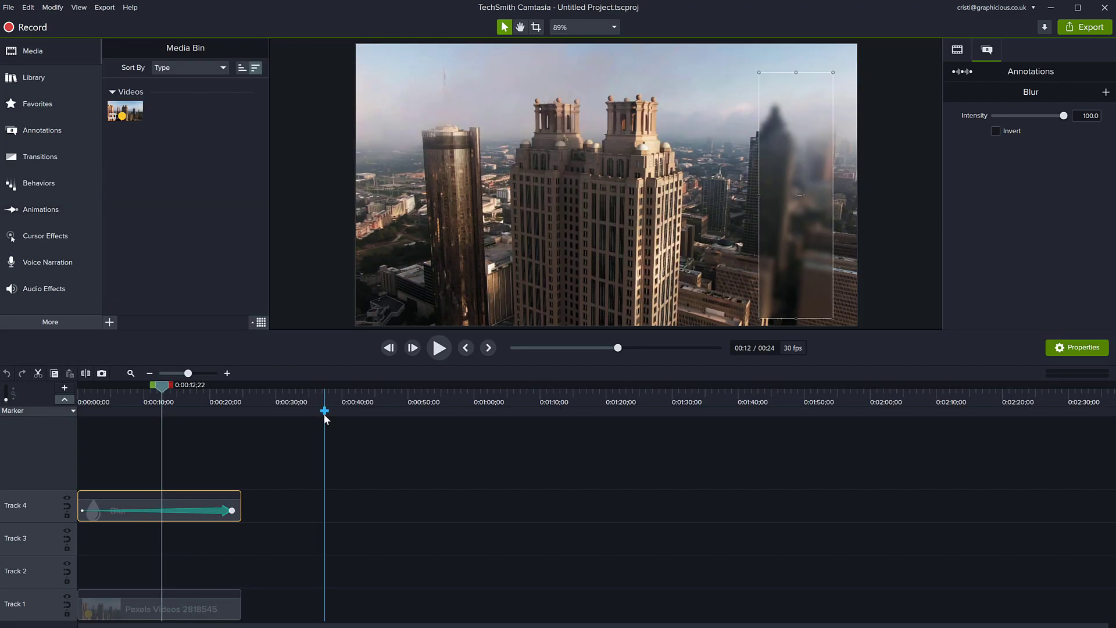
Step: Add keyframes shifting the blur onto the tower at 0:12 and widening it at 0:19
{"action": "left_click", "coordinate": [213, 512]}
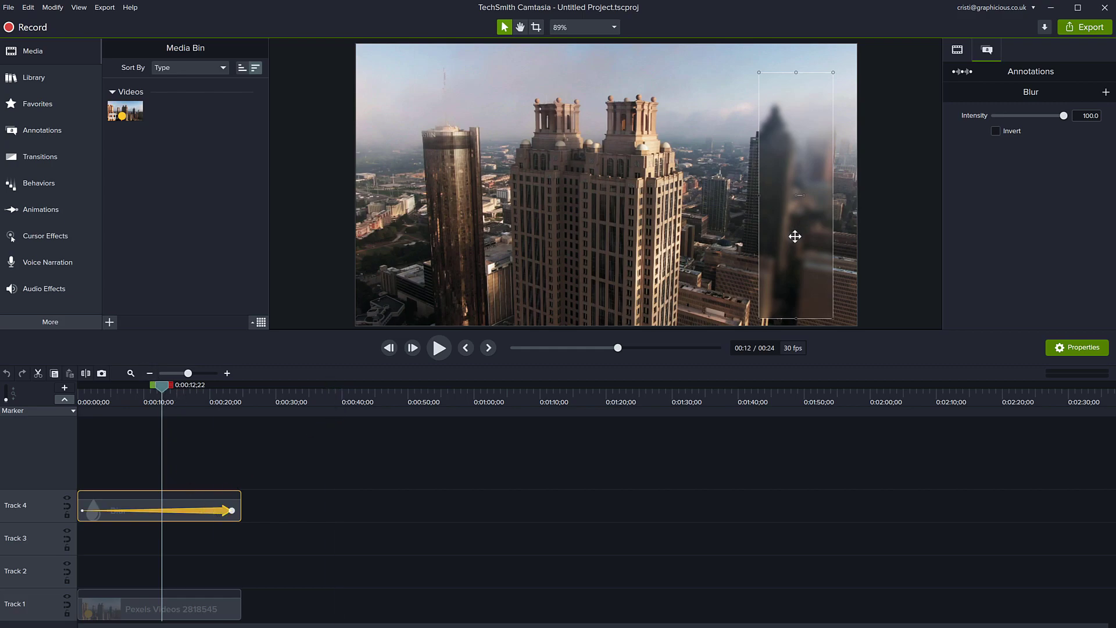
{"action": "left_click_drag", "start_coordinate": [795, 236], "coordinate": [766, 231]}
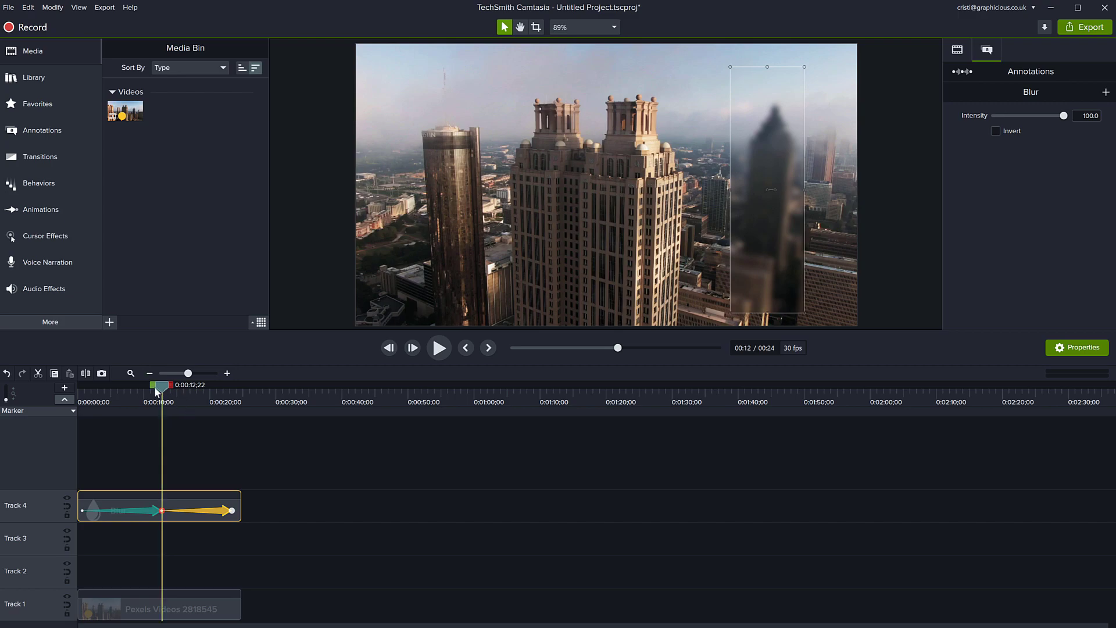
{"action": "left_click_drag", "start_coordinate": [166, 394], "coordinate": [203, 396]}
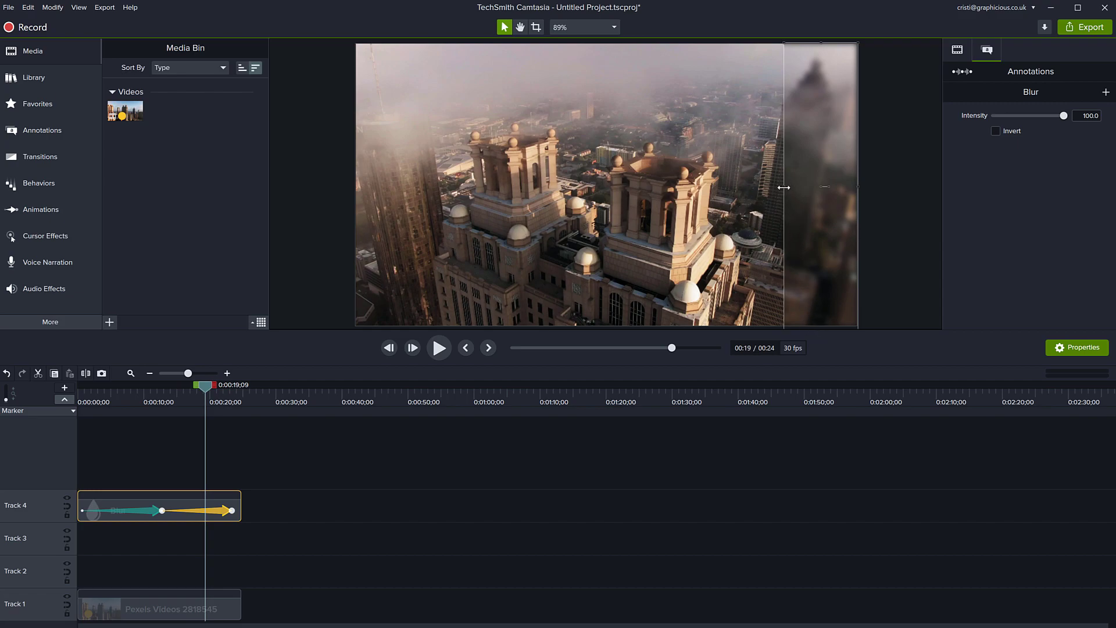
{"action": "left_click_drag", "start_coordinate": [784, 187], "coordinate": [755, 187]}
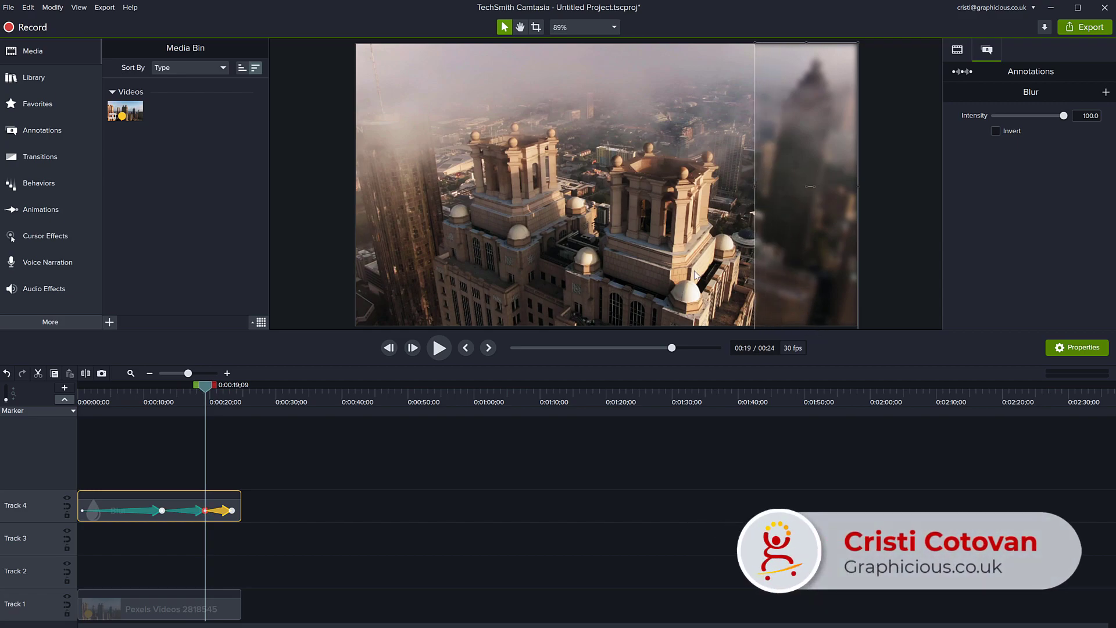